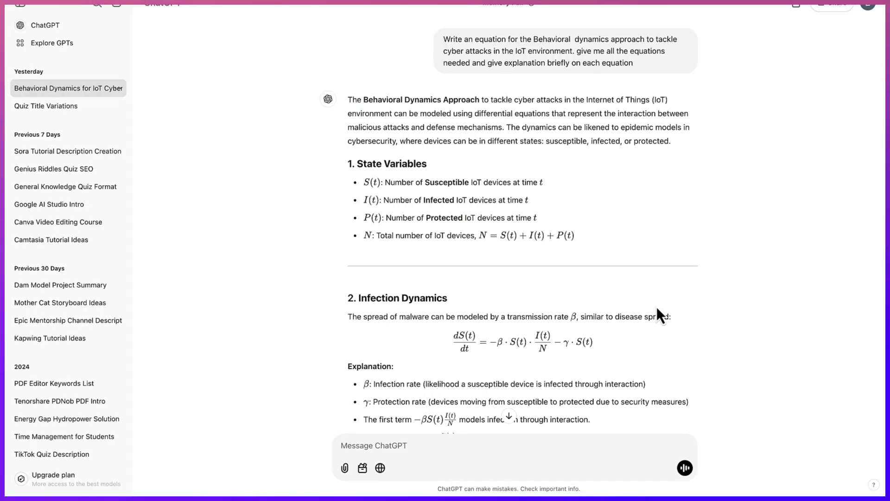
- Select ChatGPT's Behavioral Dynamics answer from its intro through Protected Devices Dynamics and copy it
scroll(657, 307, down, 5)
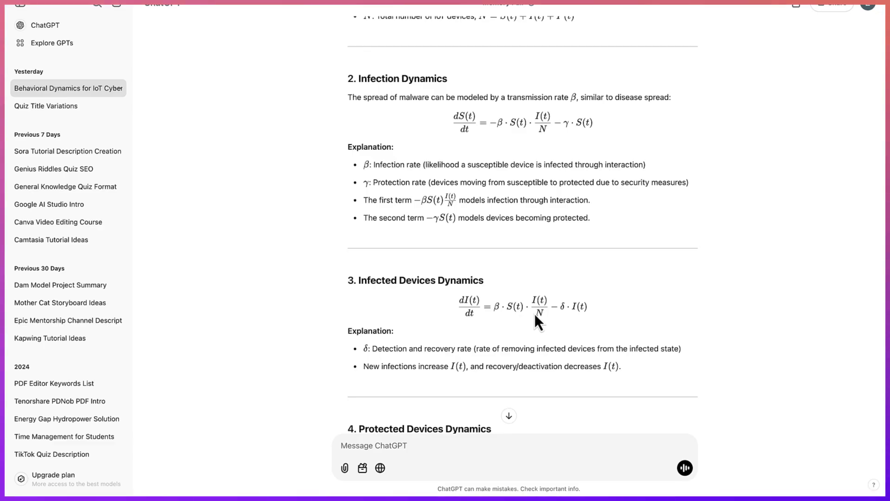
scroll(565, 245, up, 5)
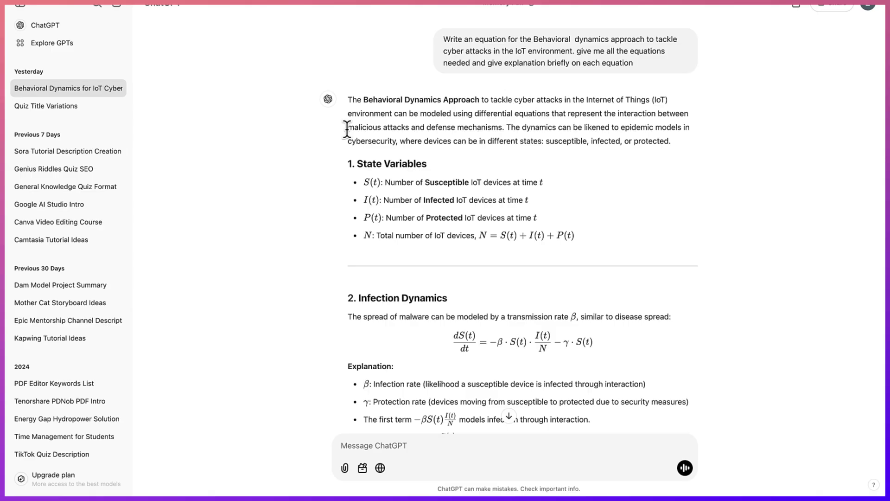
drag(348, 99, 613, 377)
scroll(344, 188, down, 2)
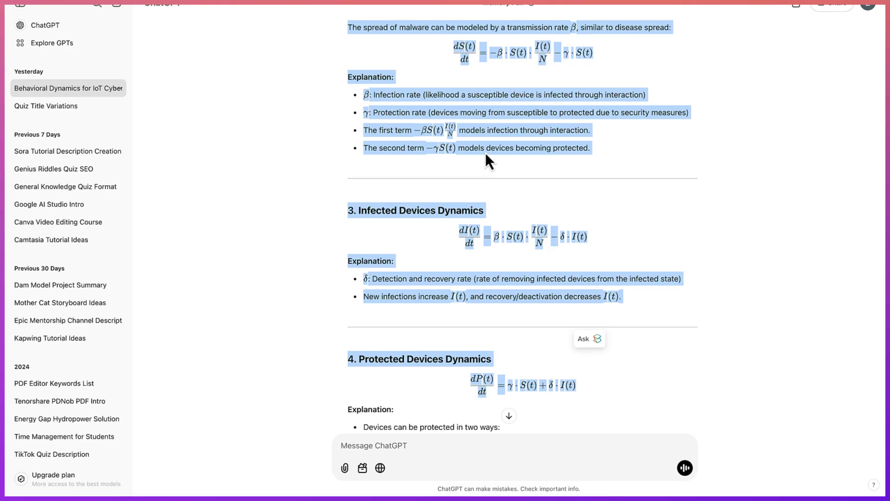
right_click(488, 130)
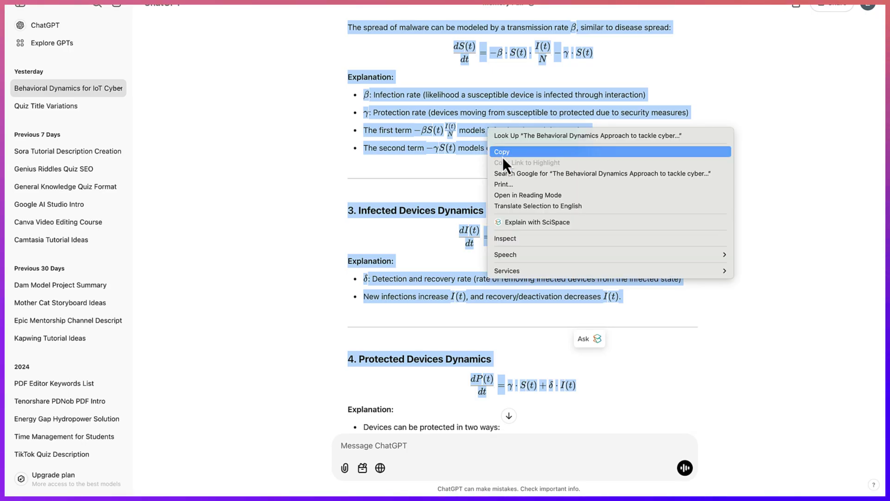
click(504, 156)
mouse_move(562, 483)
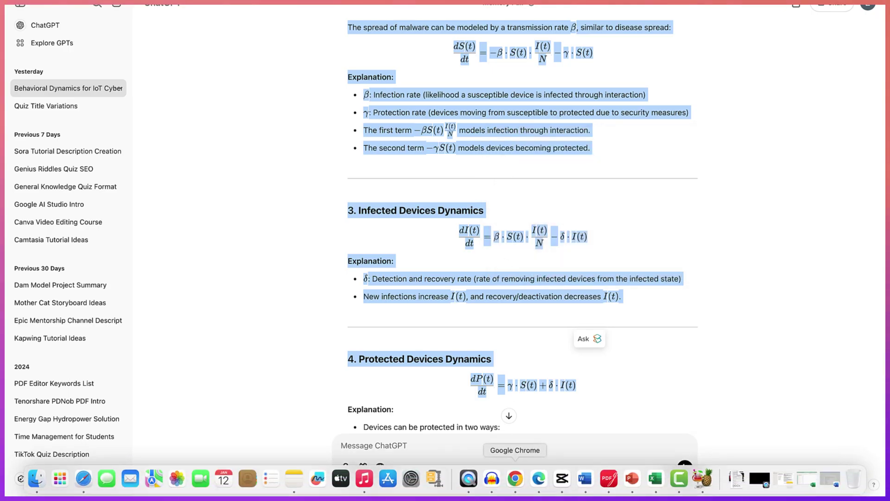
right_click(487, 128)
click(503, 155)
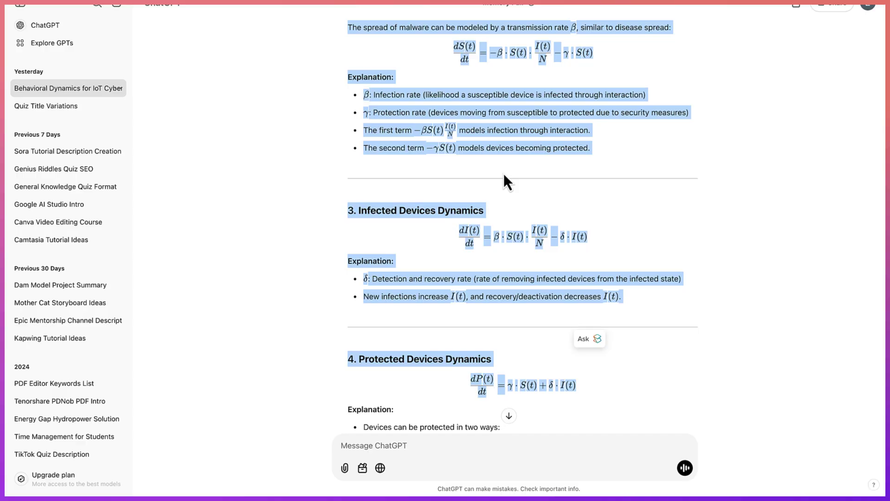
- In Word, paste the copied answer over the two infection equation lines
click(528, 479)
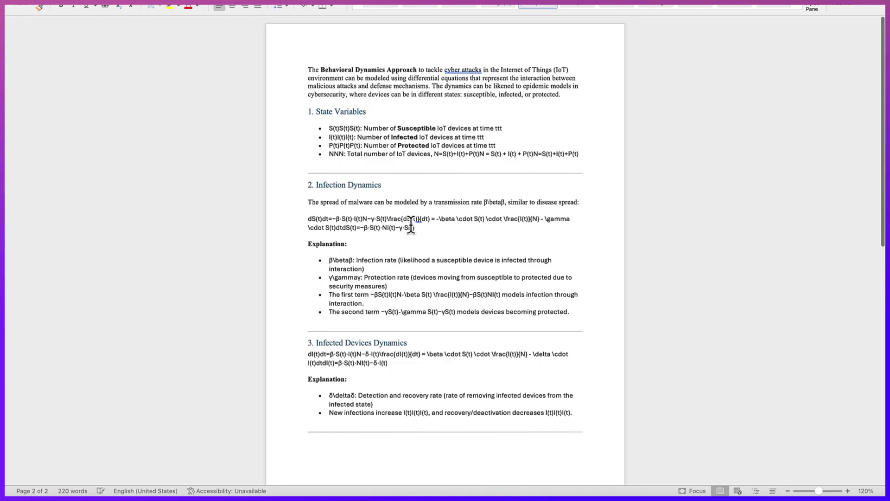
click(308, 218)
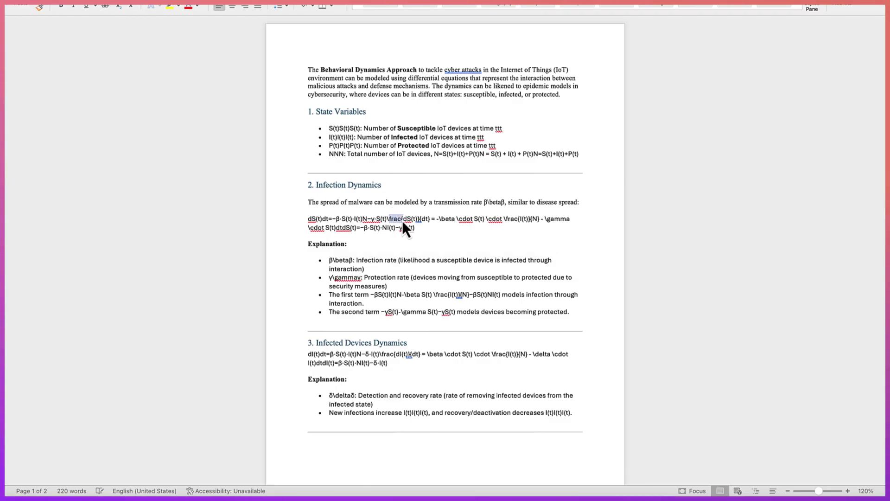
double_click(419, 227)
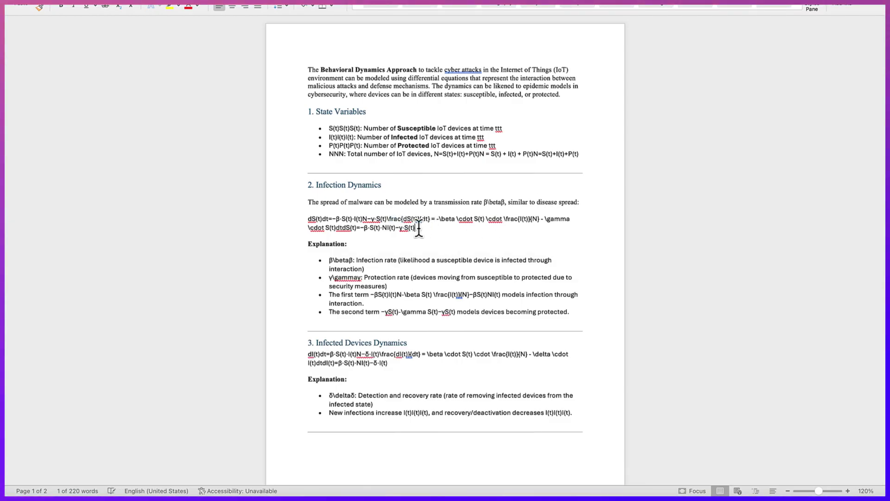
drag(418, 227, 302, 219)
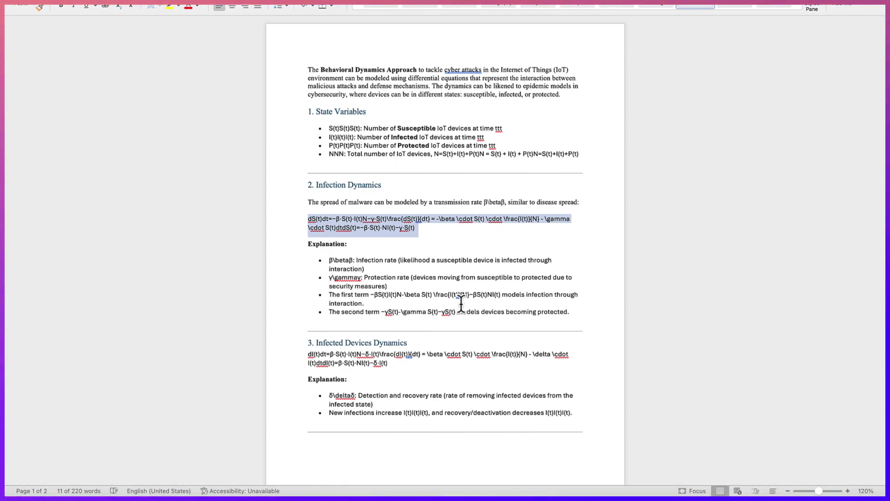
key(super+v)
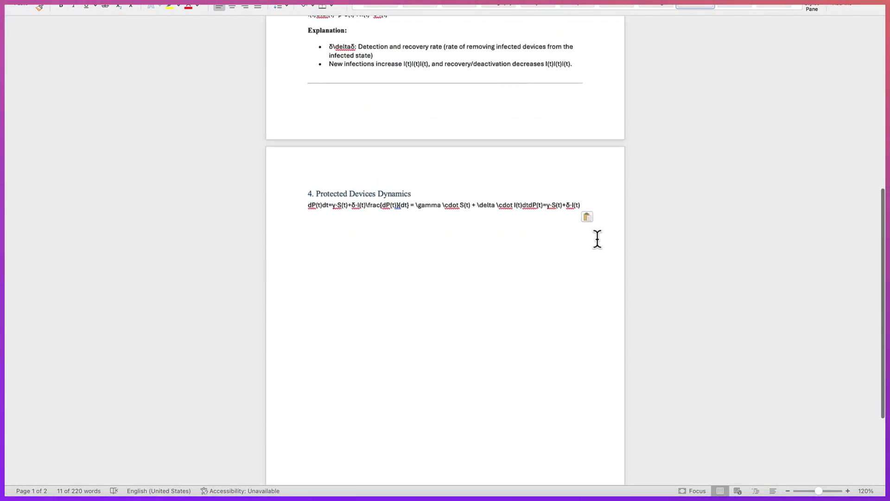
click(594, 209)
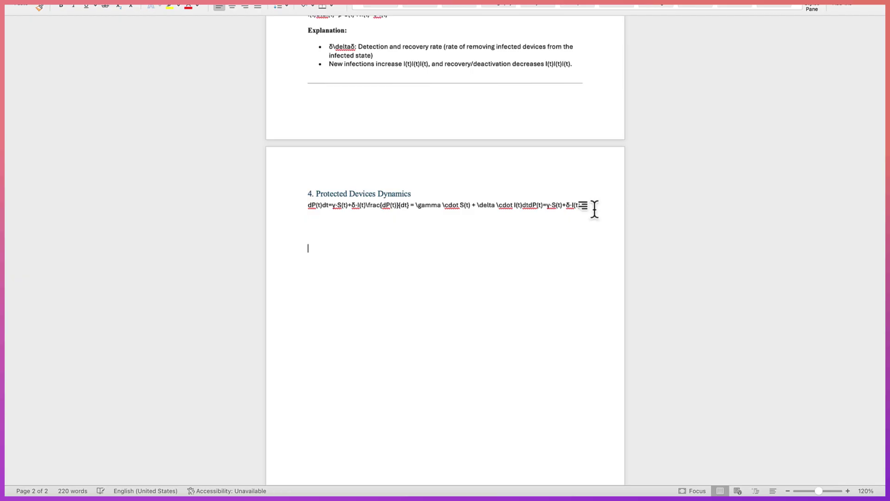
- Copy Perplexity's SIR Equations block with its Infection Rate, Recovery Rate and Susceptible Population labels
click(562, 478)
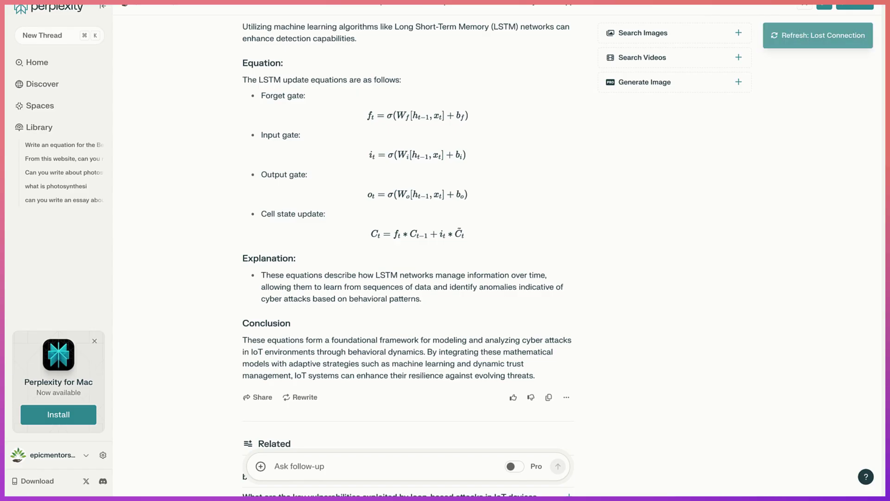
scroll(524, 182, up, 7)
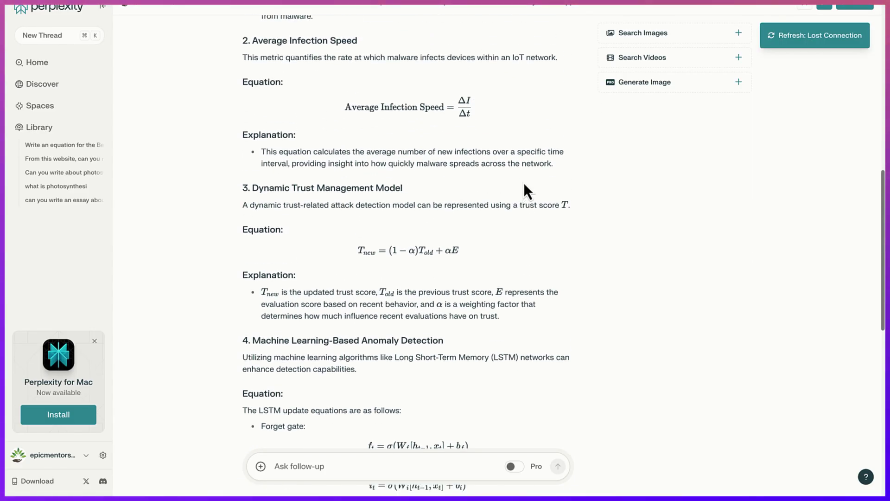
scroll(524, 183, up, 7)
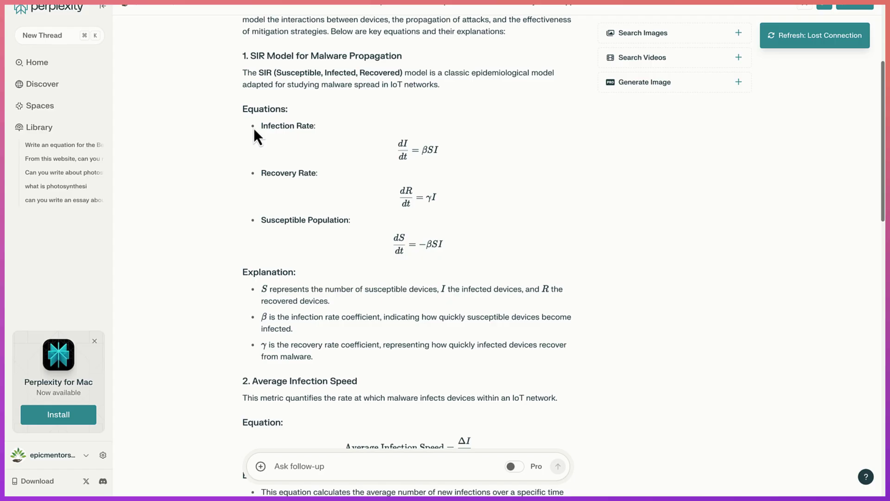
drag(234, 104, 441, 254)
right_click(426, 243)
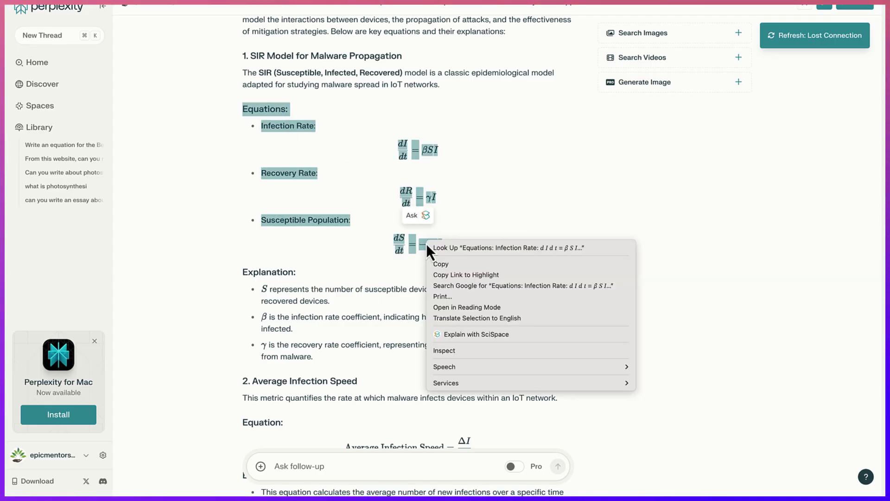
click(443, 265)
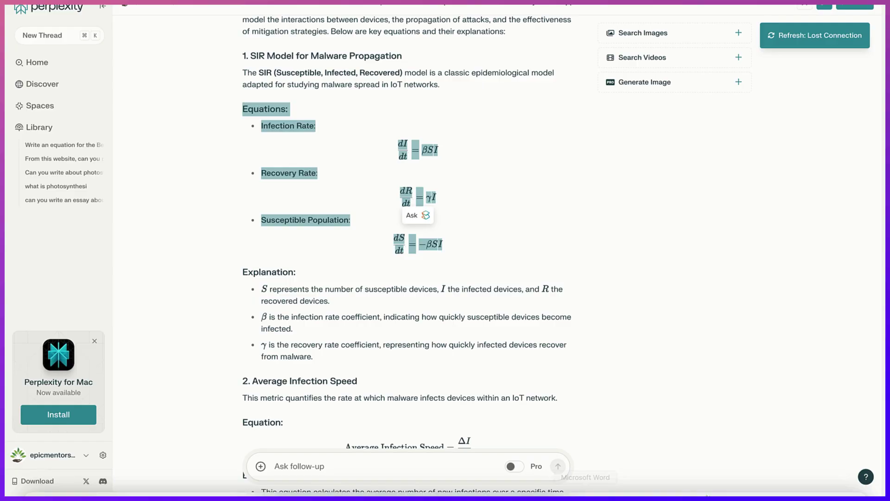
- Paste the SIR equations below Protected Devices Dynamics in Word, then return to page 1
click(585, 482)
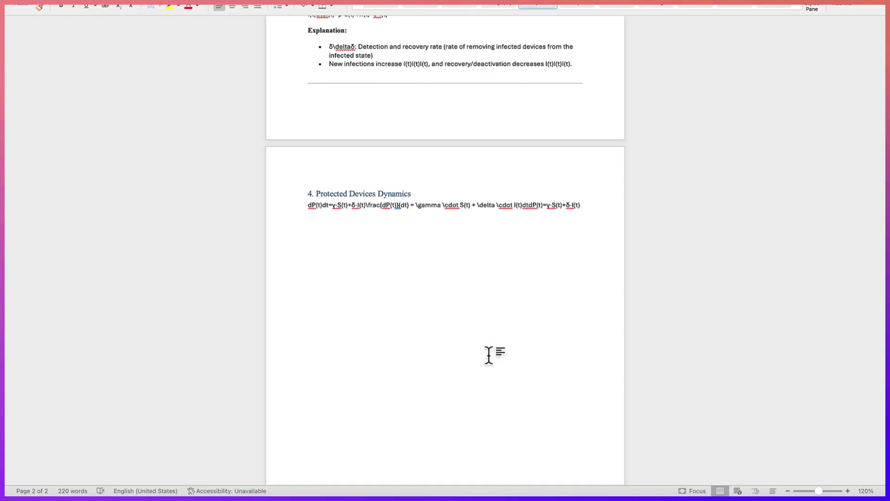
key(super+v)
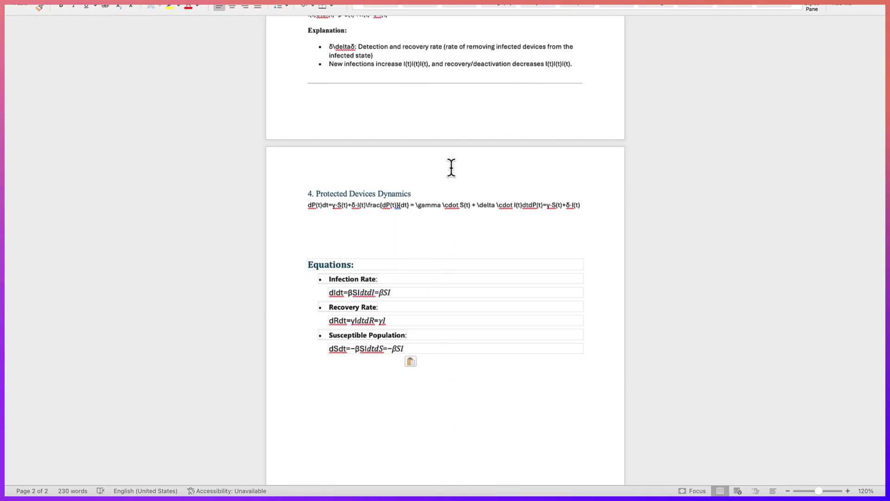
scroll(443, 270, up, 10)
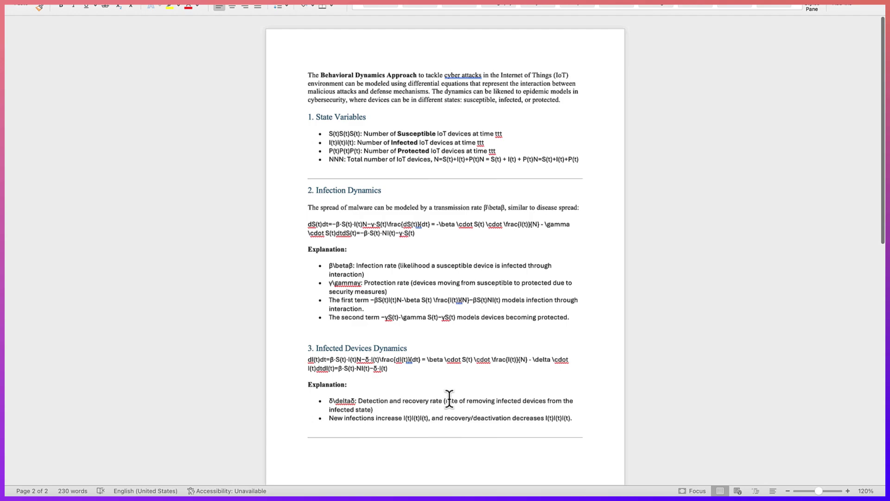
mouse_move(539, 478)
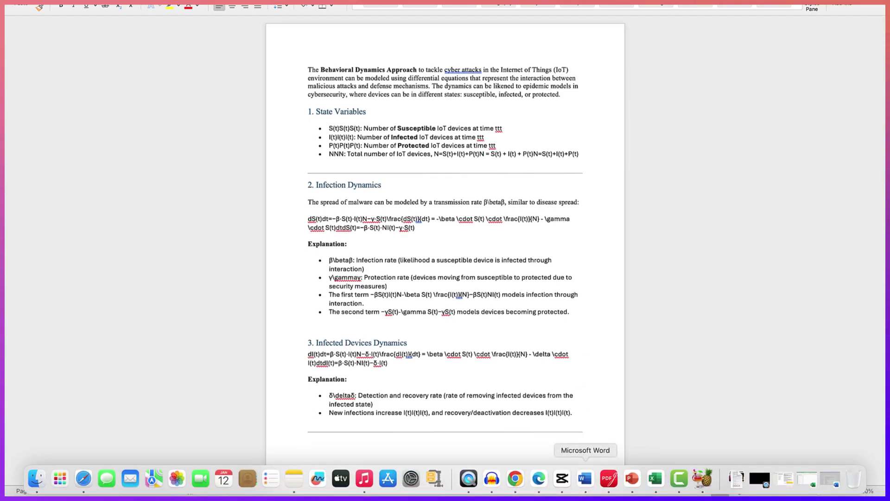
- Paste the copied malware-model text and equations into the empty MassiveMark Playground editor
click(516, 479)
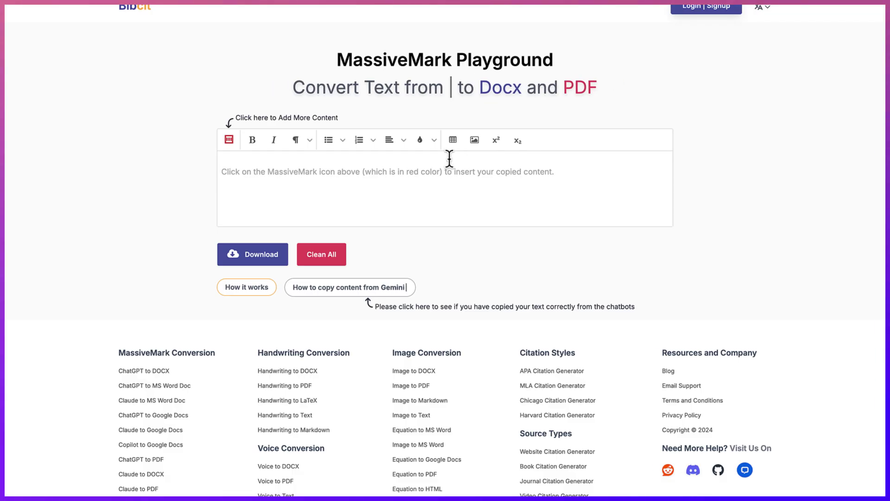
click(334, 178)
key(ctrl+v)
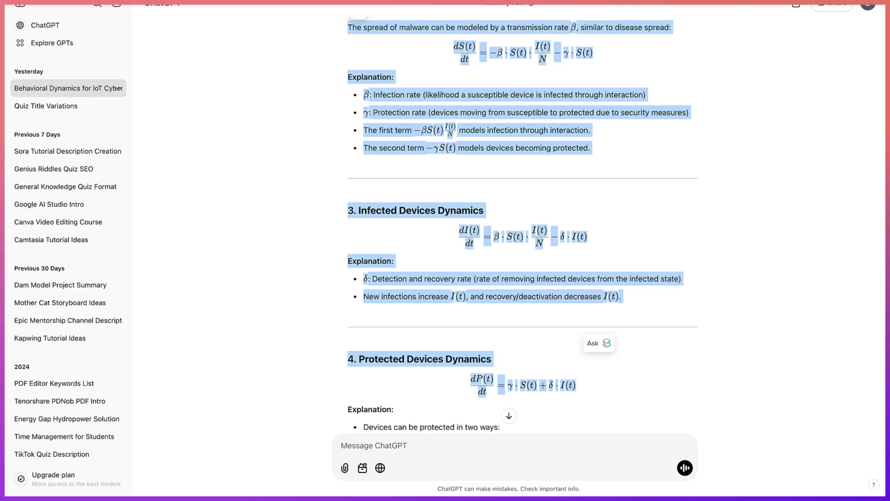
- Copy the whole ChatGPT Behavioral Dynamics reply, through Interpretation, using its Copy icon
click(432, 116)
scroll(477, 108, up, 6)
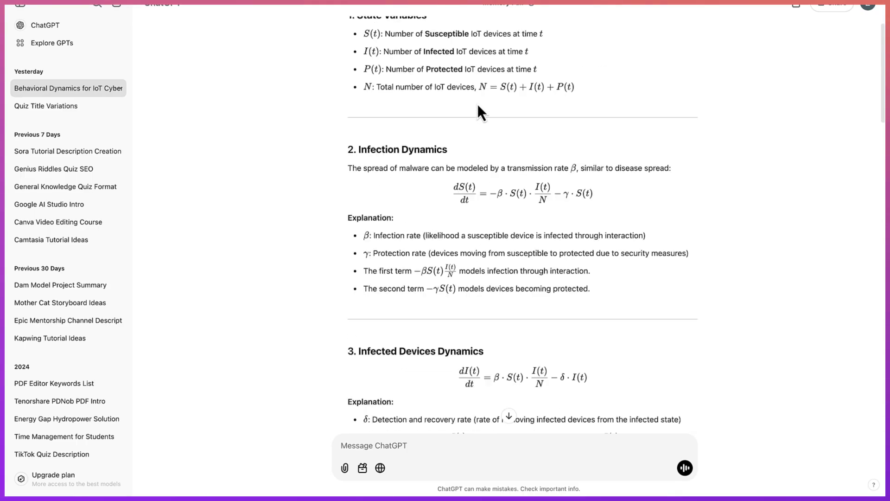
scroll(477, 103, down, 5)
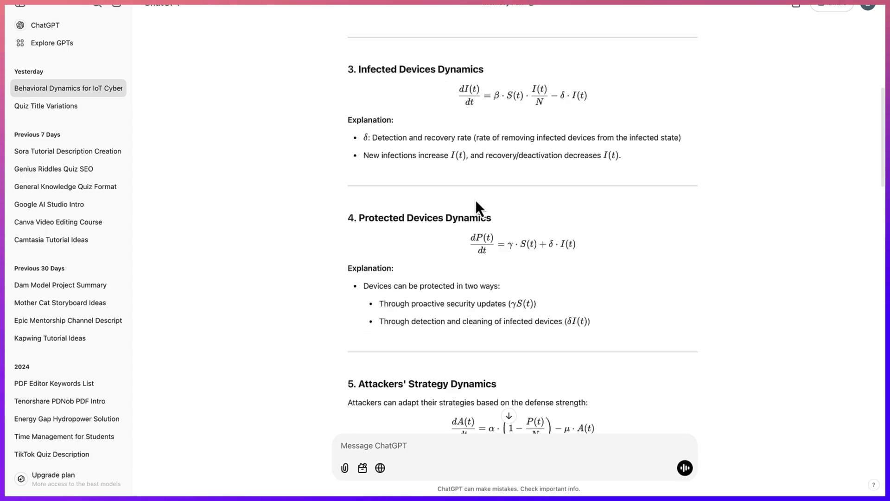
scroll(474, 199, down, 6)
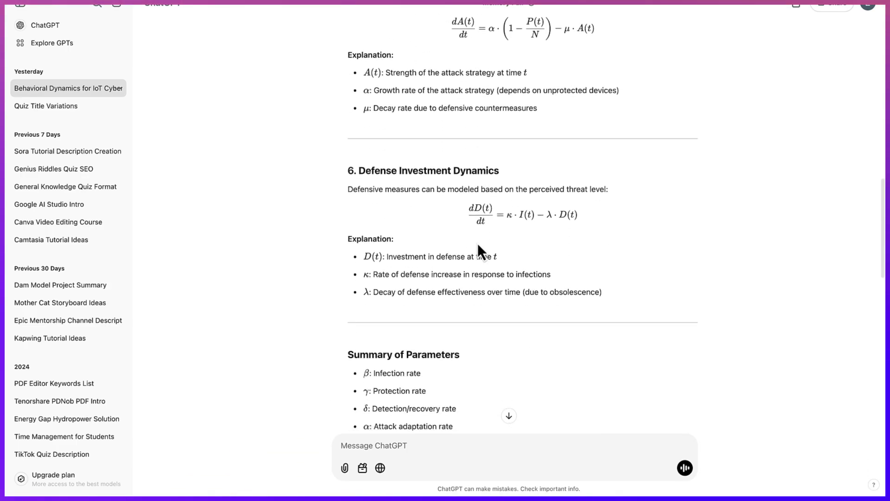
scroll(477, 243, down, 7)
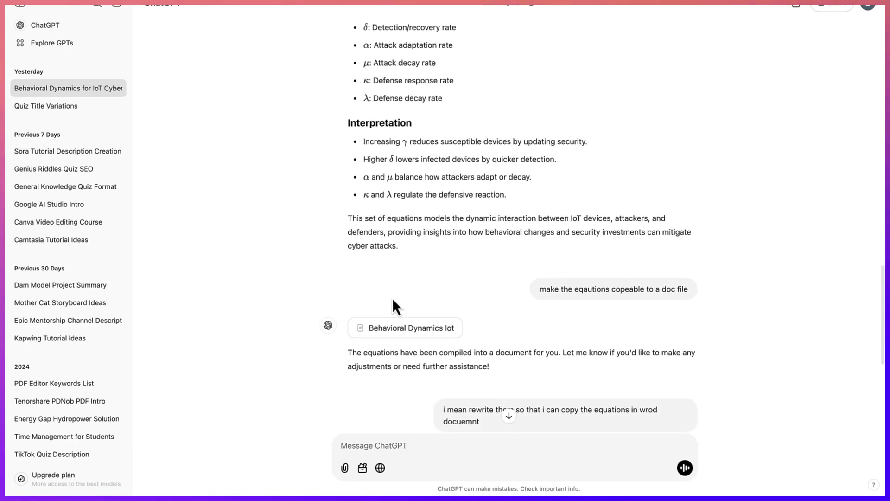
mouse_move(353, 244)
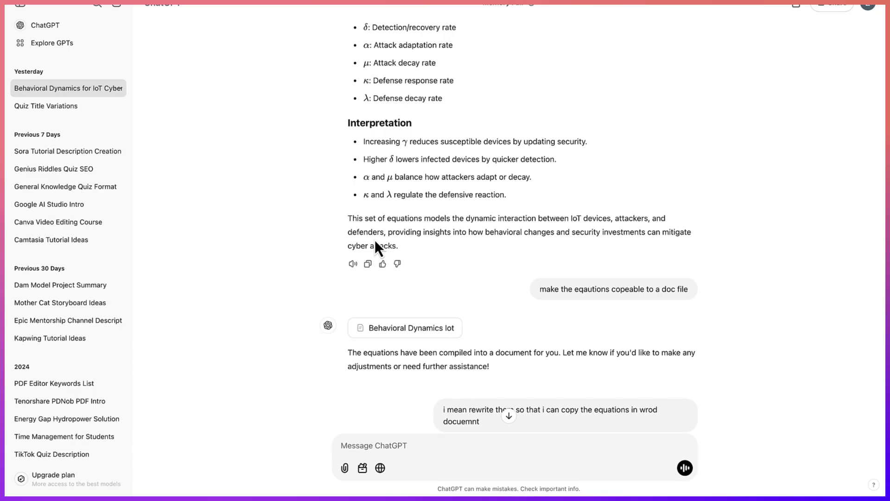
click(370, 265)
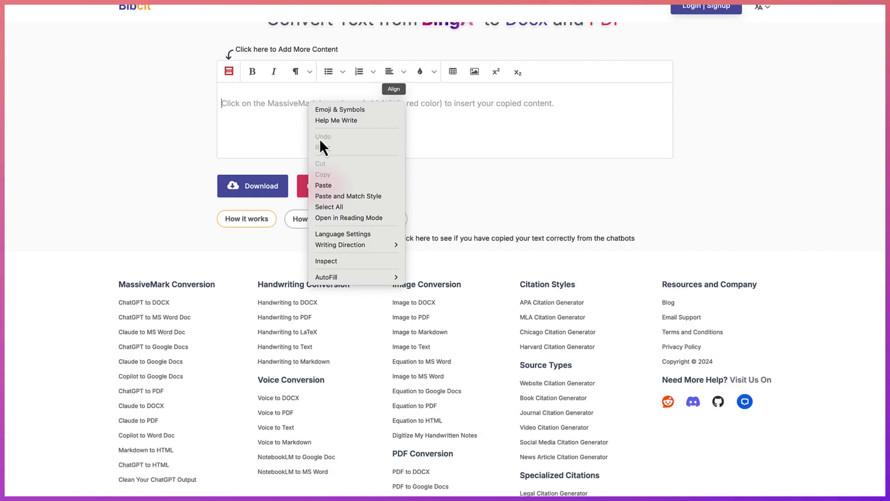
- Paste the full ChatGPT answer into the Playground editor and review its rendered equations
click(335, 189)
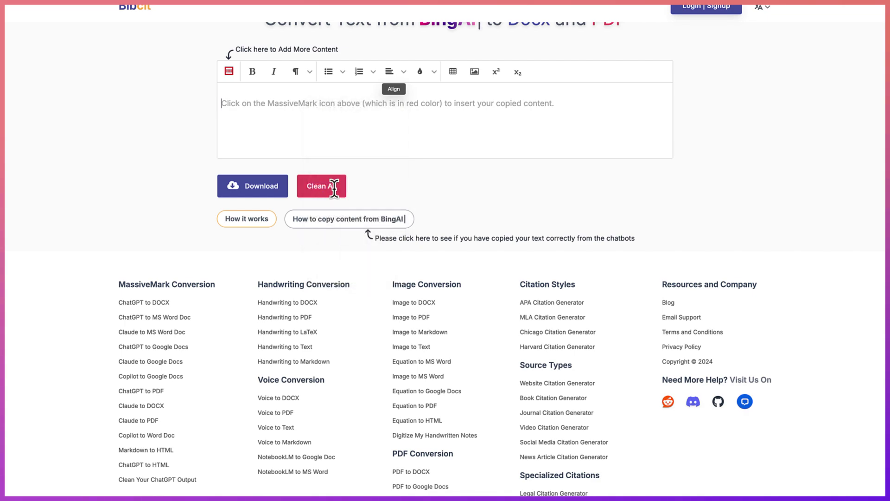
scroll(380, 111, up, 15)
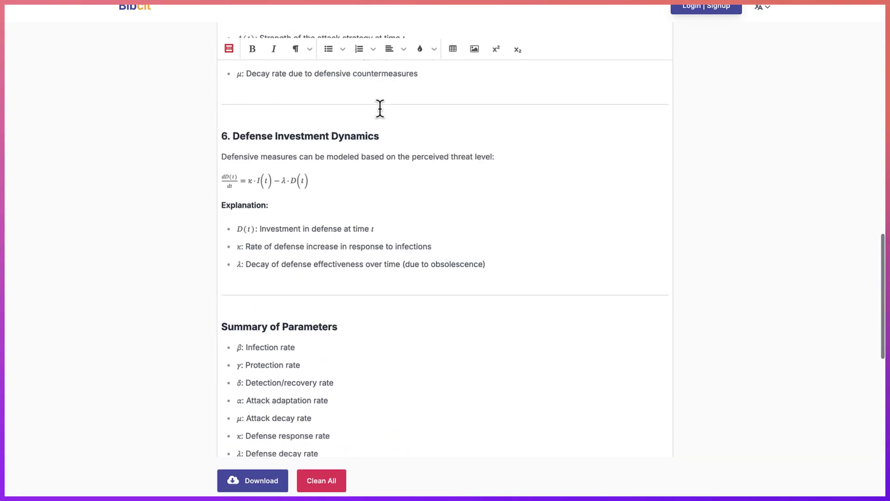
scroll(380, 110, up, 6)
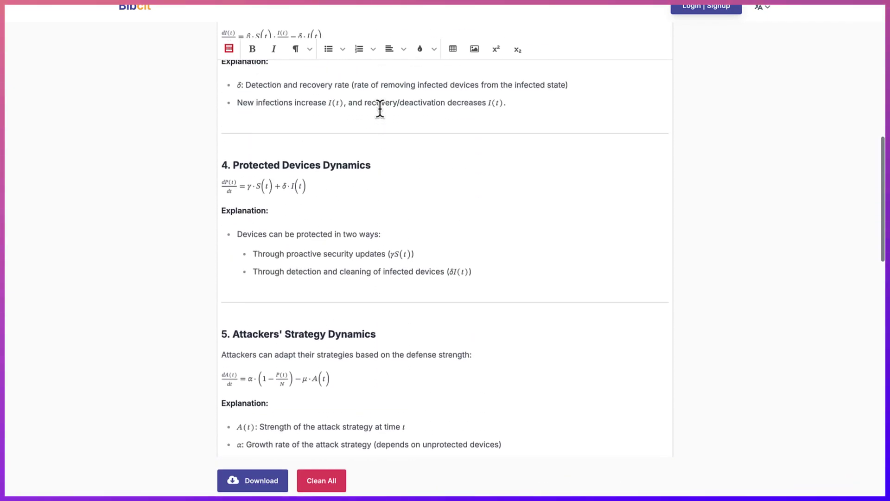
scroll(380, 111, up, 7)
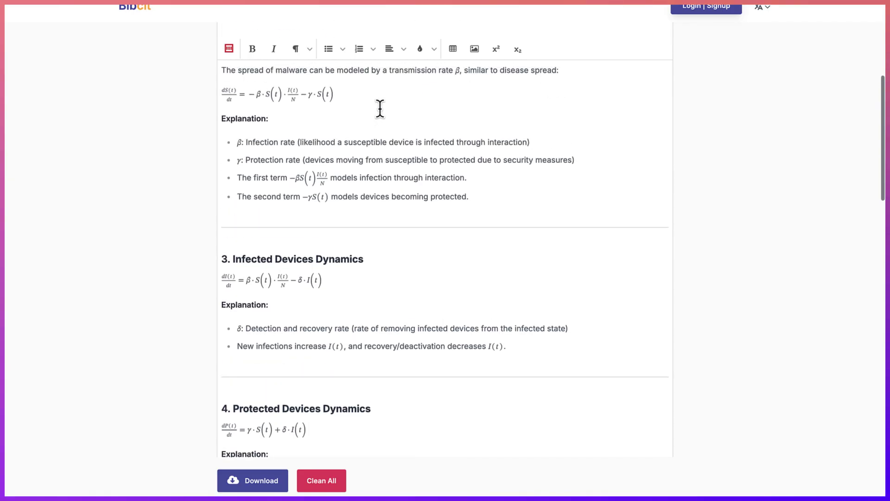
scroll(380, 110, up, 8)
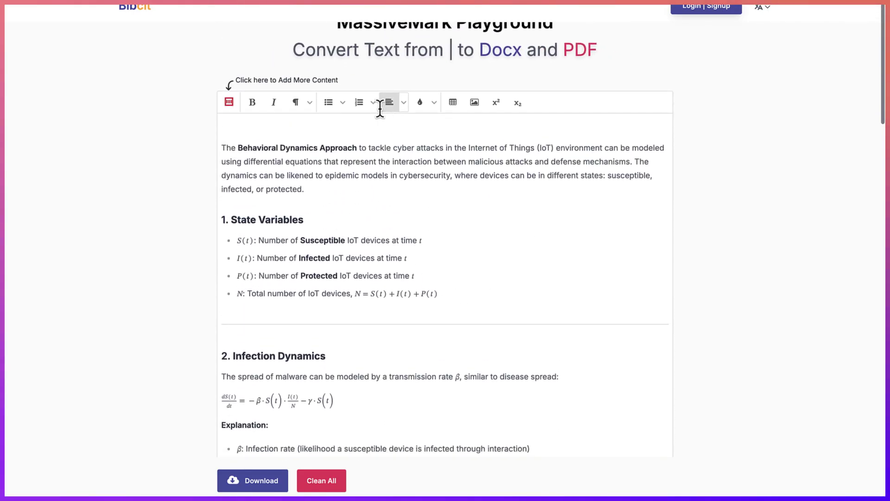
scroll(377, 148, down, 3)
scroll(342, 249, down, 5)
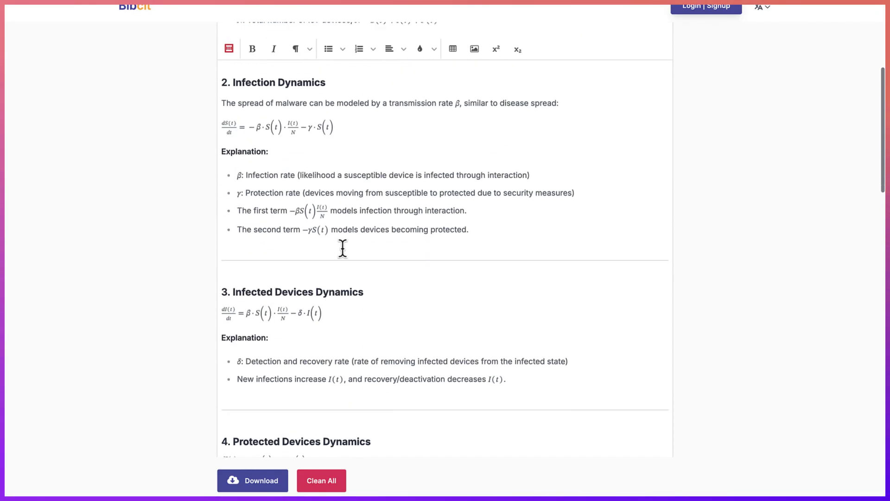
scroll(342, 248, down, 7)
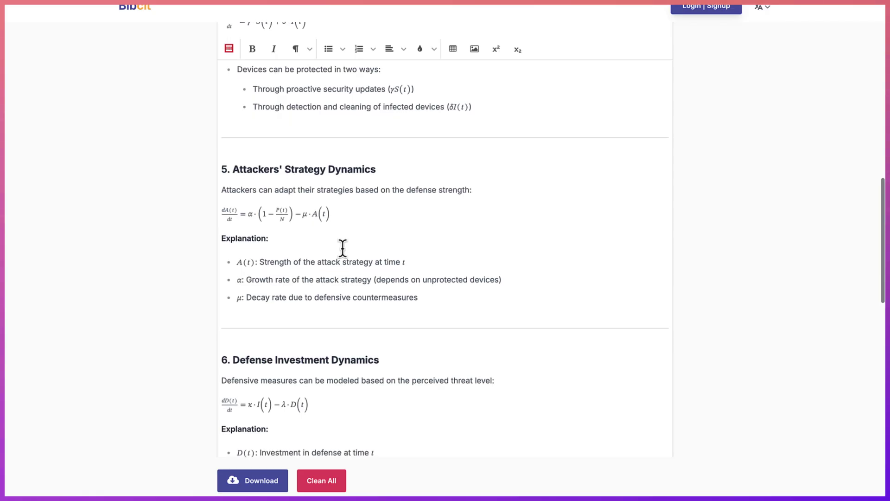
scroll(343, 249, down, 3)
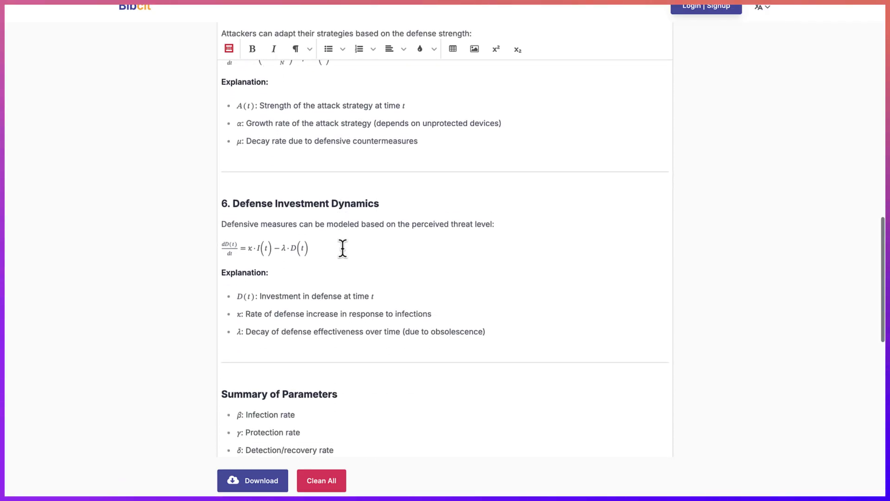
scroll(343, 248, down, 6)
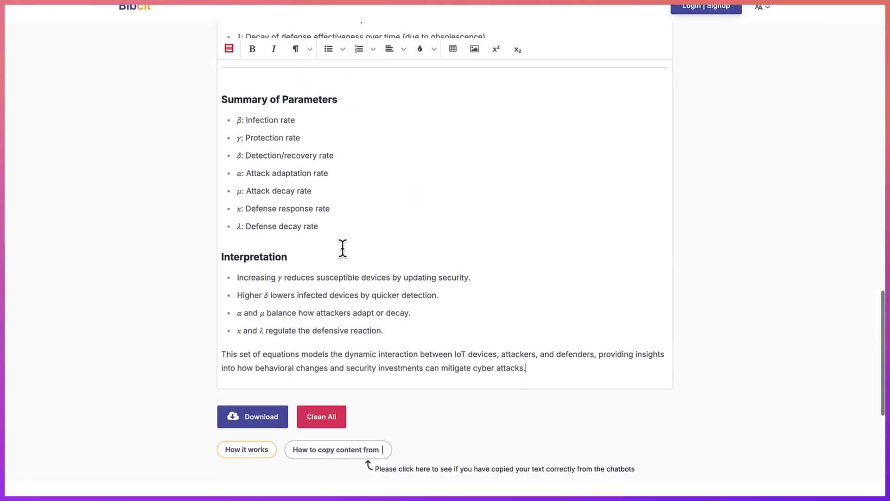
scroll(343, 248, up, 20)
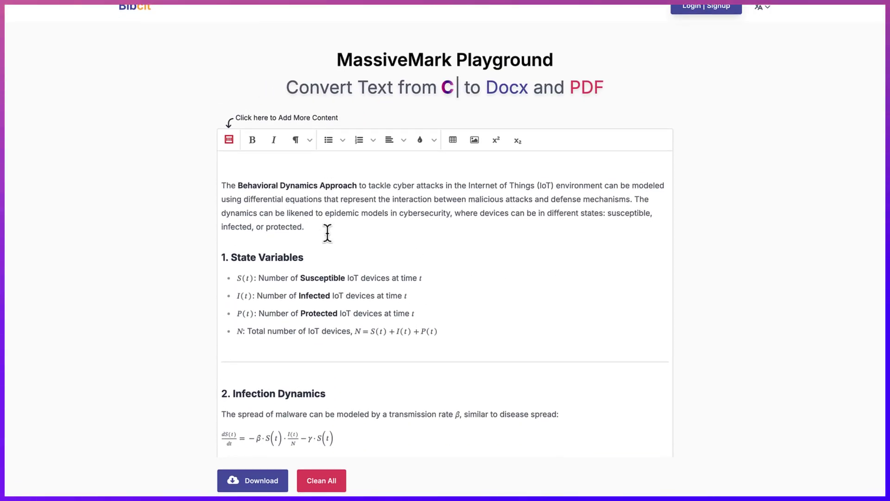
- Bold the opening Behavioral Dynamics Approach paragraph
drag(328, 232, 236, 185)
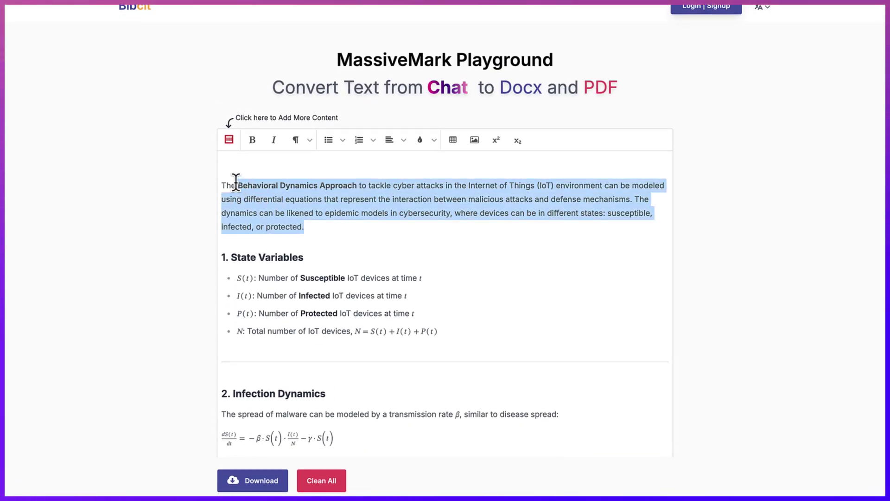
click(253, 142)
click(253, 141)
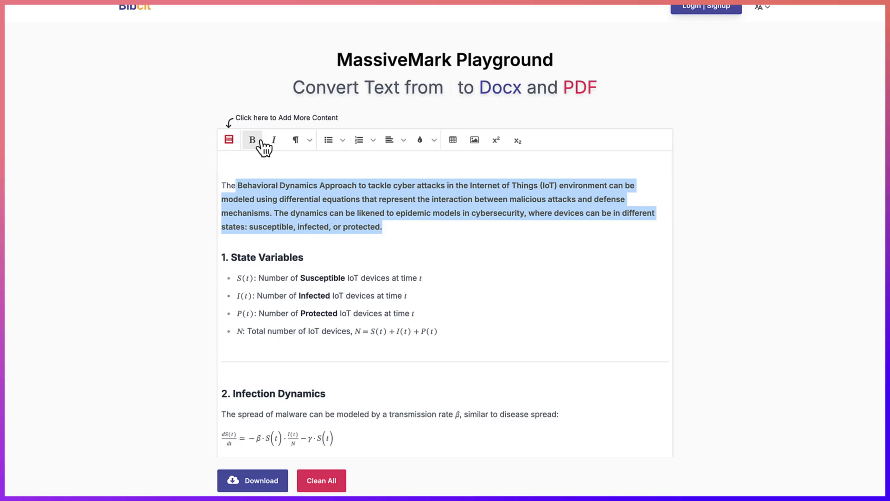
- Browse the block-format and bullet-style dropdowns, then close them without changes
click(311, 141)
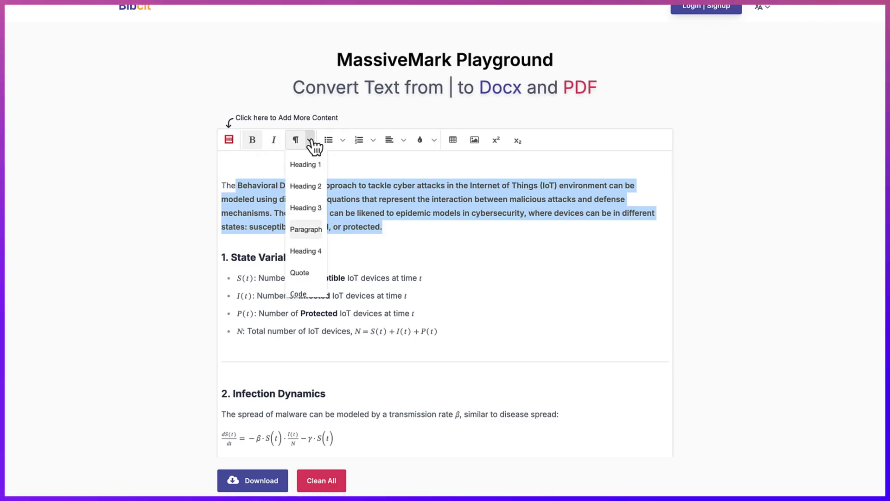
click(343, 141)
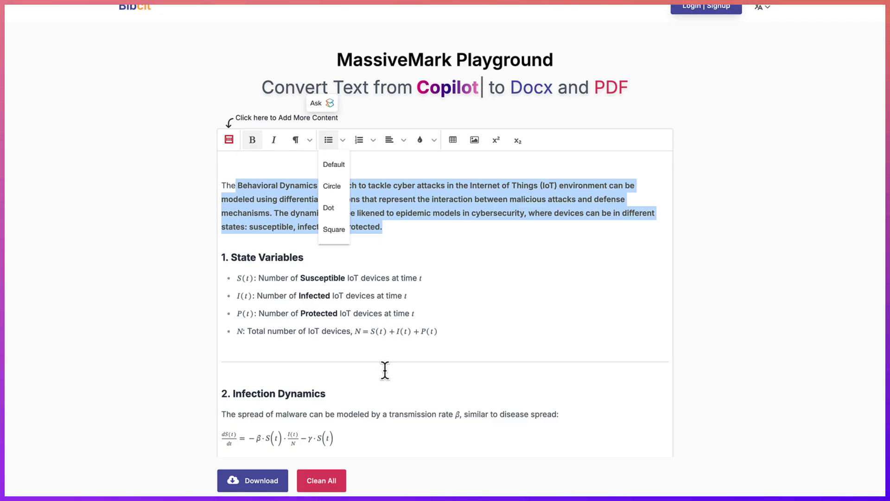
scroll(391, 337, down, 10)
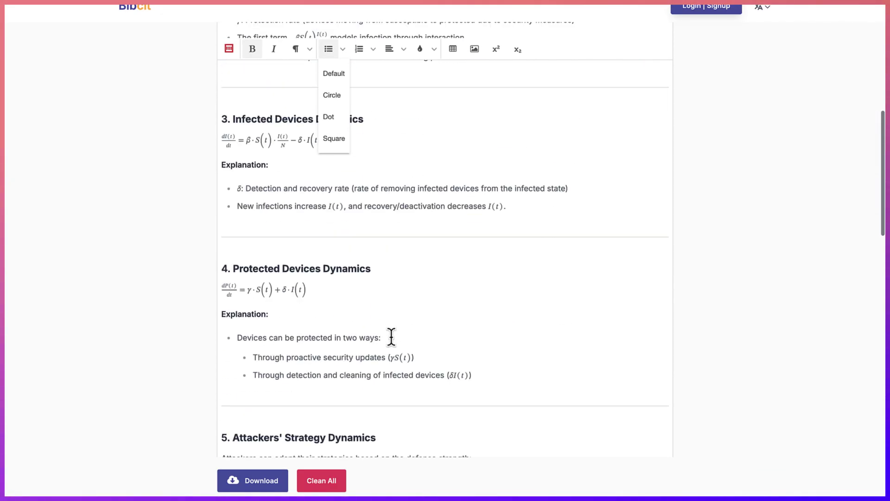
scroll(392, 337, up, 1)
click(385, 310)
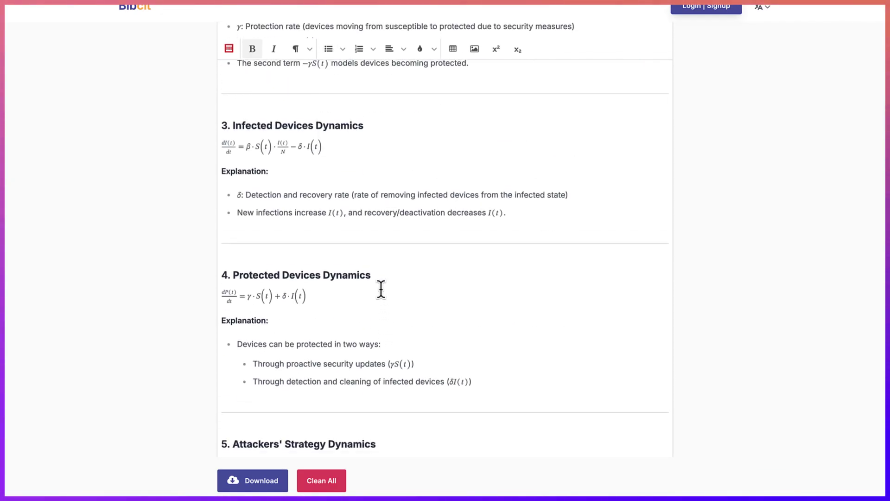
scroll(322, 365, down, 6)
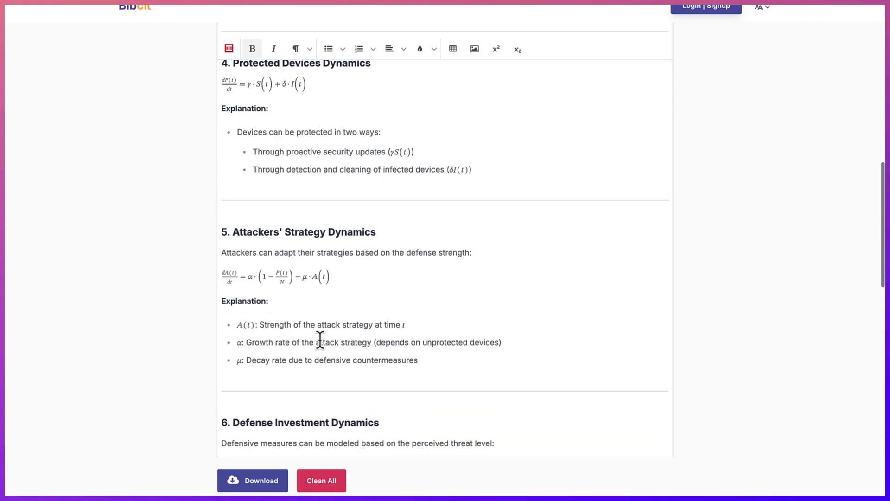
- Export the Playground content as a Word file, The_Behavioral_D (1).docx
click(261, 484)
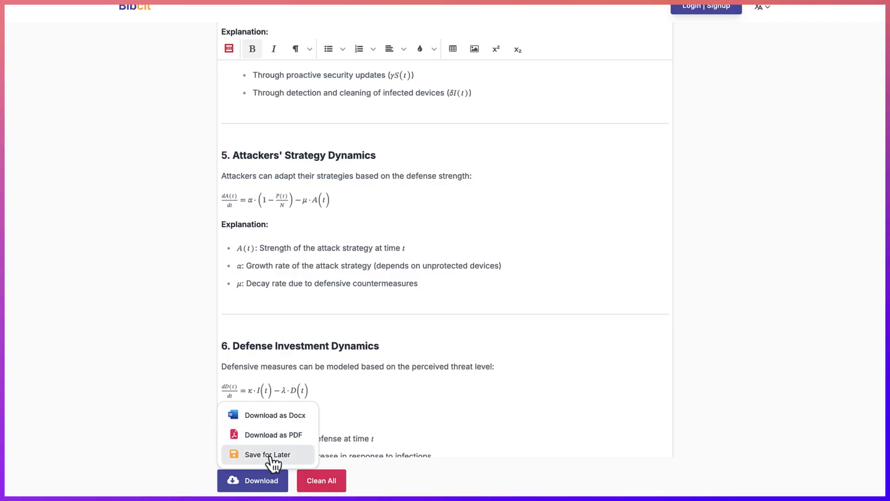
click(273, 421)
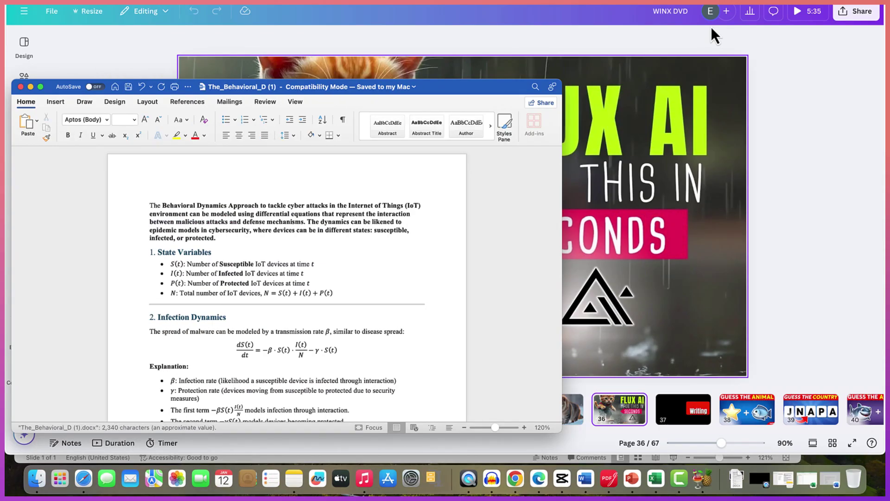
- Make The_Behavioral_D (1) fill the screen and place the cursor in the first State Variables bullet
click(42, 89)
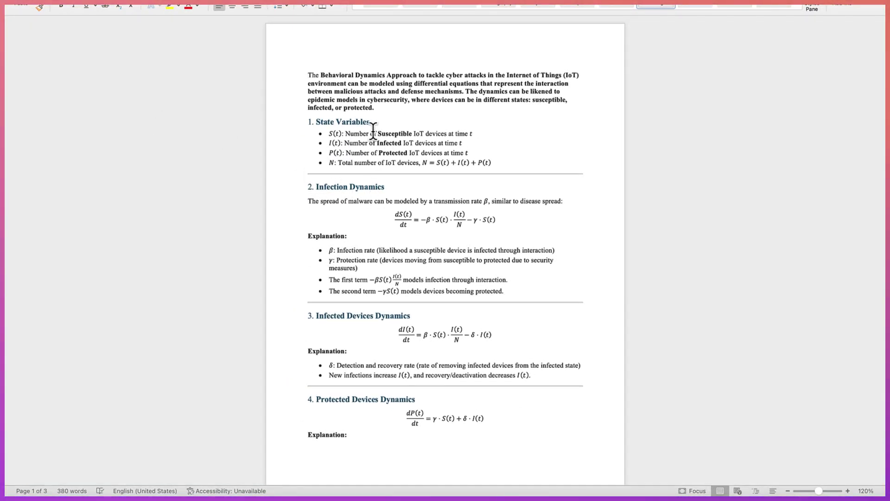
click(373, 132)
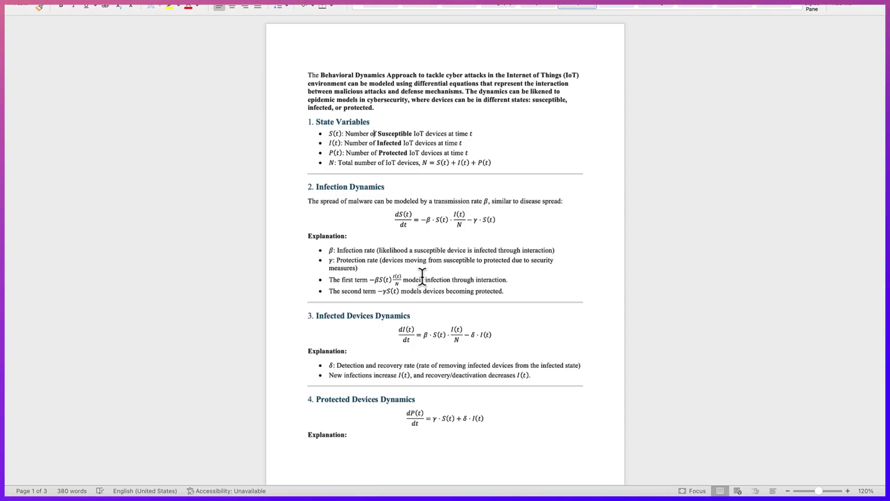
- Select the Infected Devices equation and browse the Equation tab's fraction layouts without inserting one
click(438, 219)
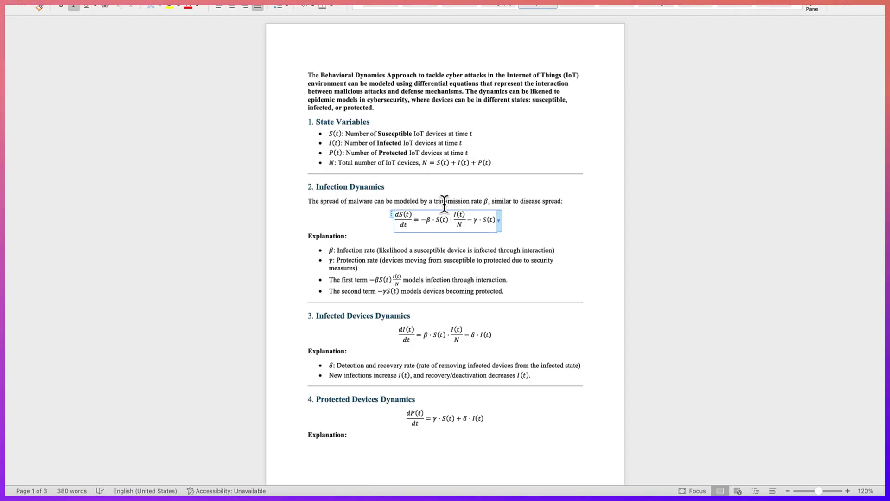
click(427, 376)
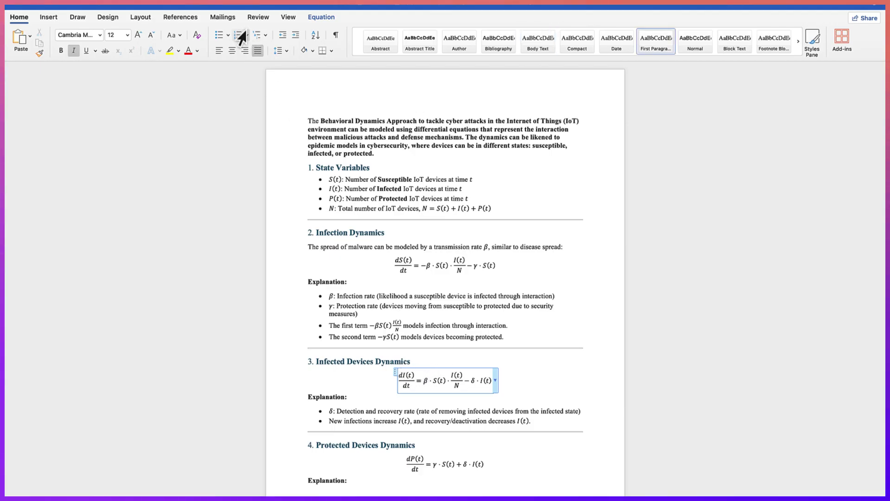
click(46, 18)
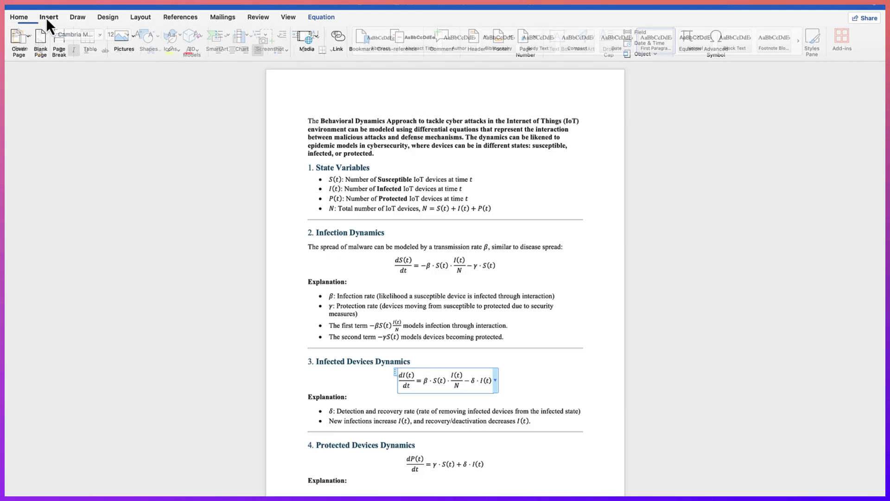
click(687, 31)
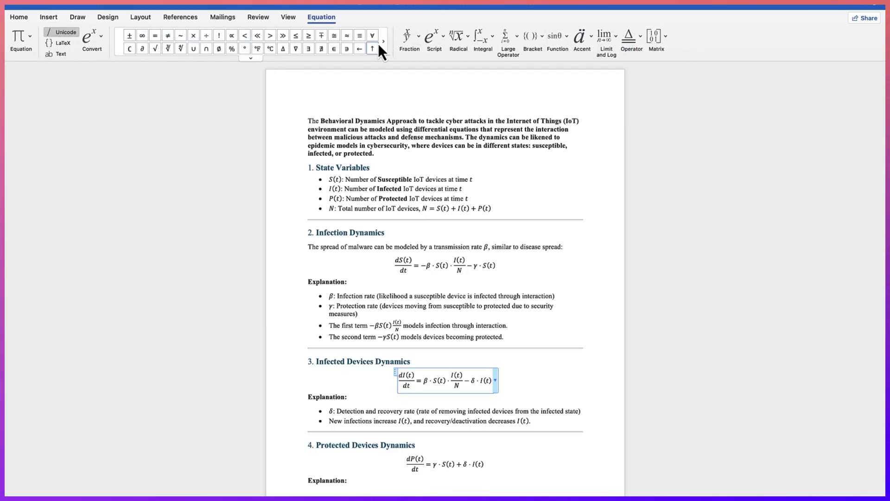
click(417, 37)
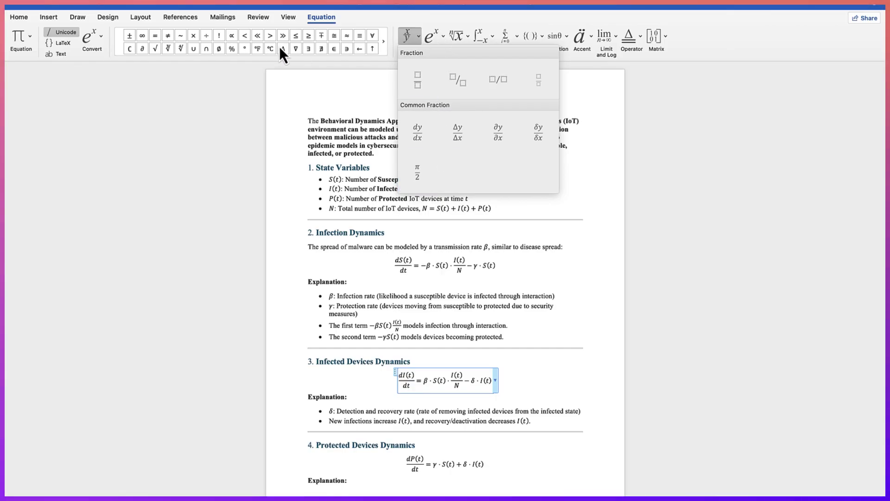
key(Escape)
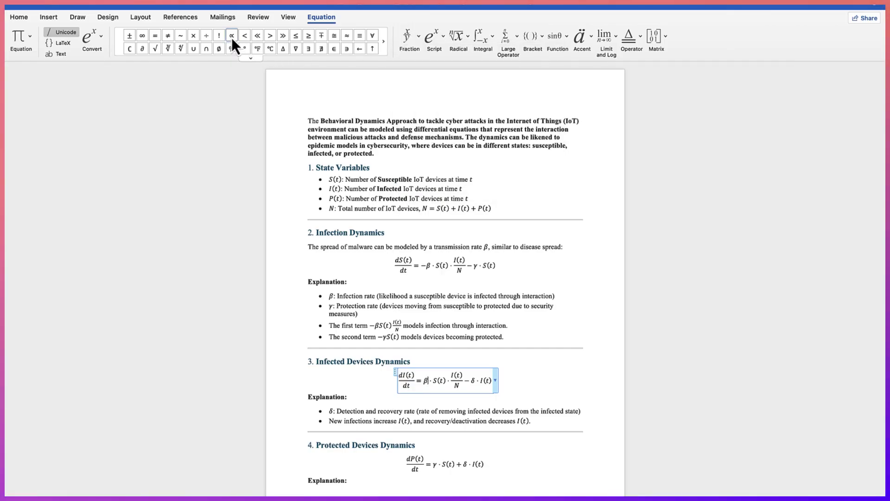
- Insert a ∝ symbol after β, then undo it so the equation stays unchanged
double_click(423, 376)
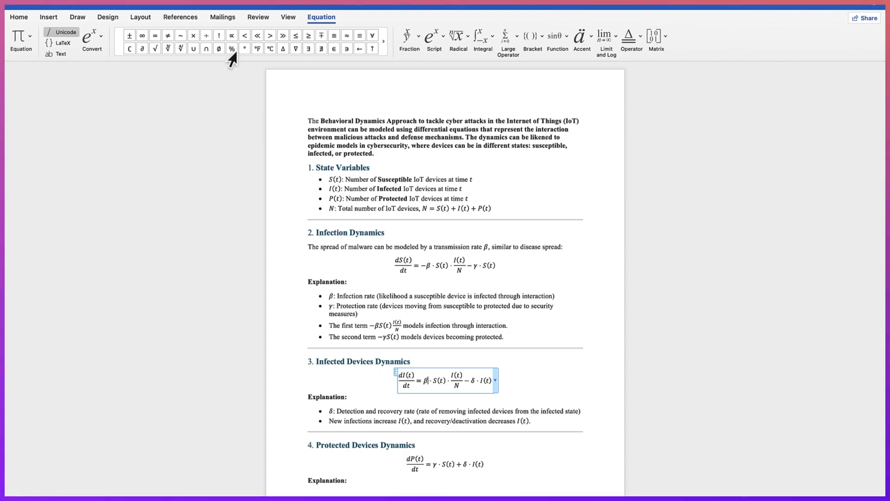
click(232, 35)
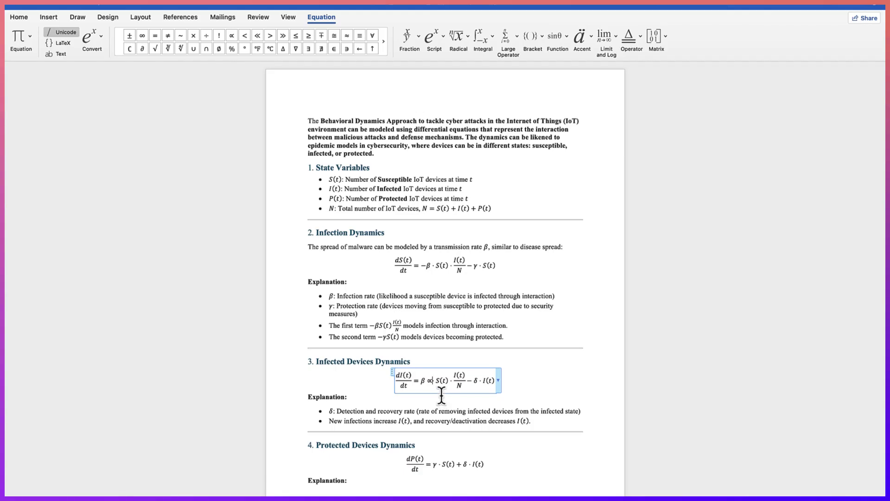
key(ctrl+z)
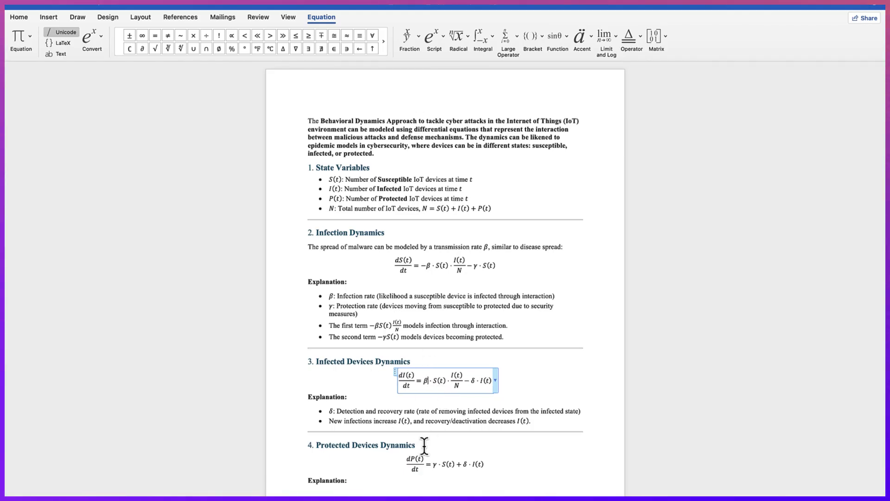
click(417, 461)
click(411, 247)
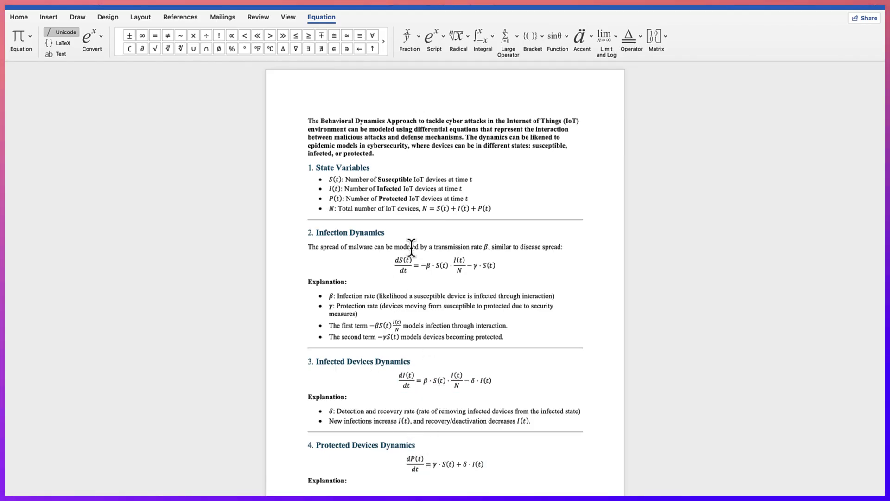